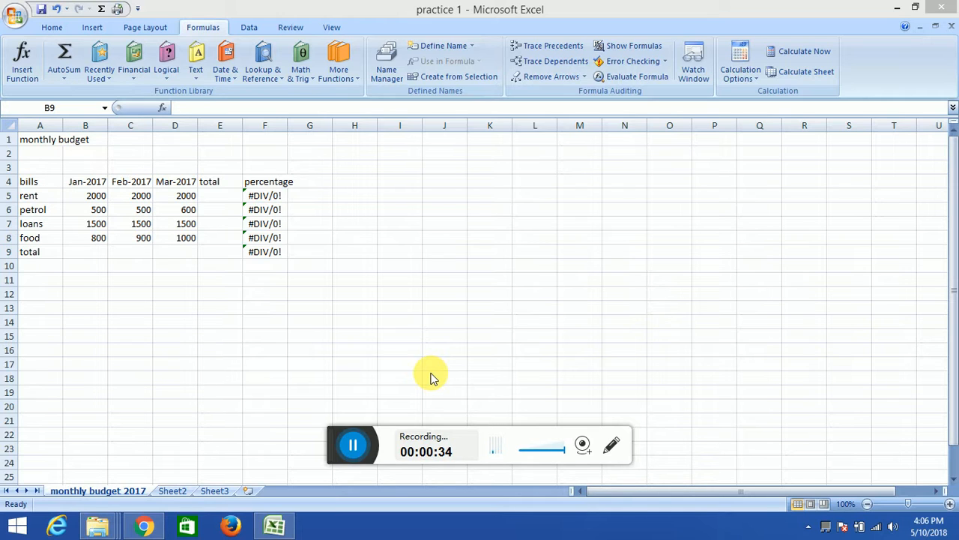
{"action": "left_click", "coordinate": [217, 291]}
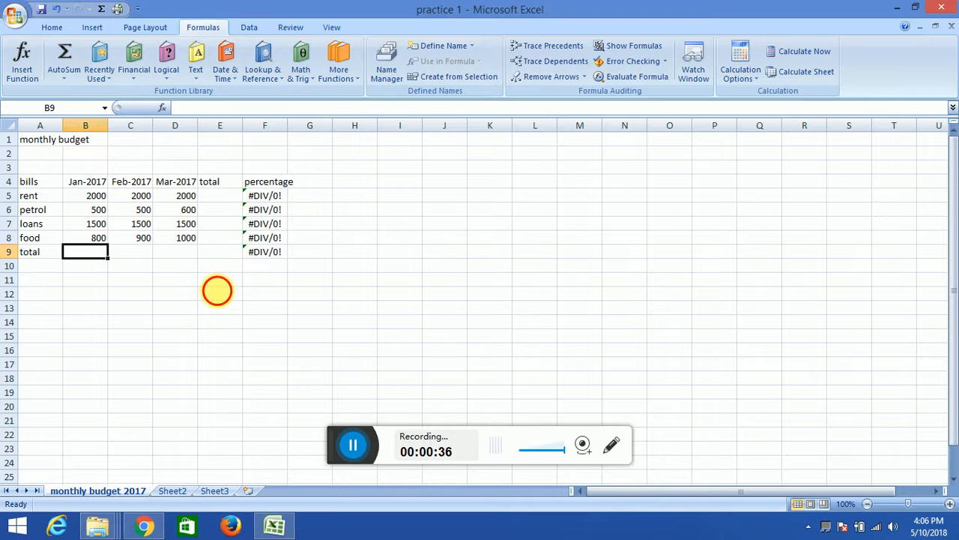
{"action": "left_click", "coordinate": [222, 294]}
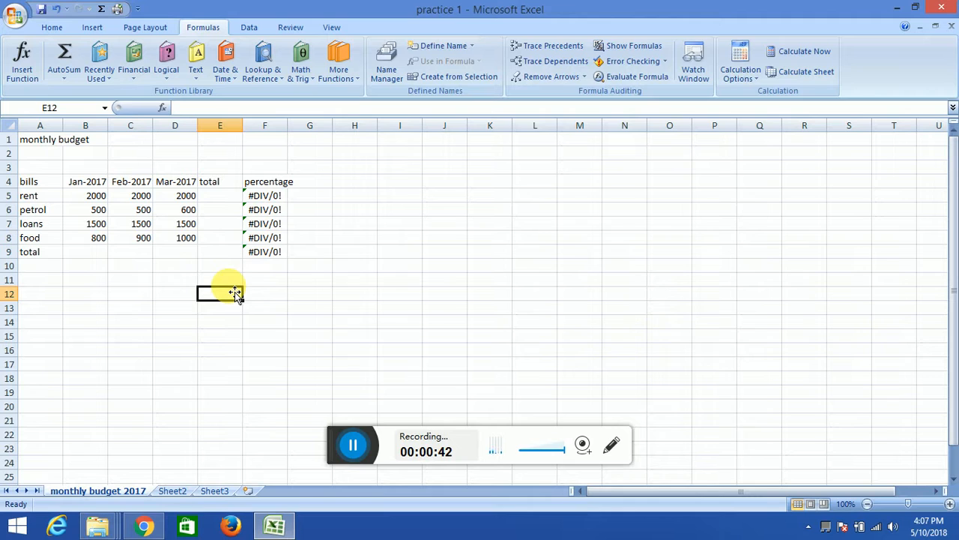
{"action": "type", "text": "=f"}
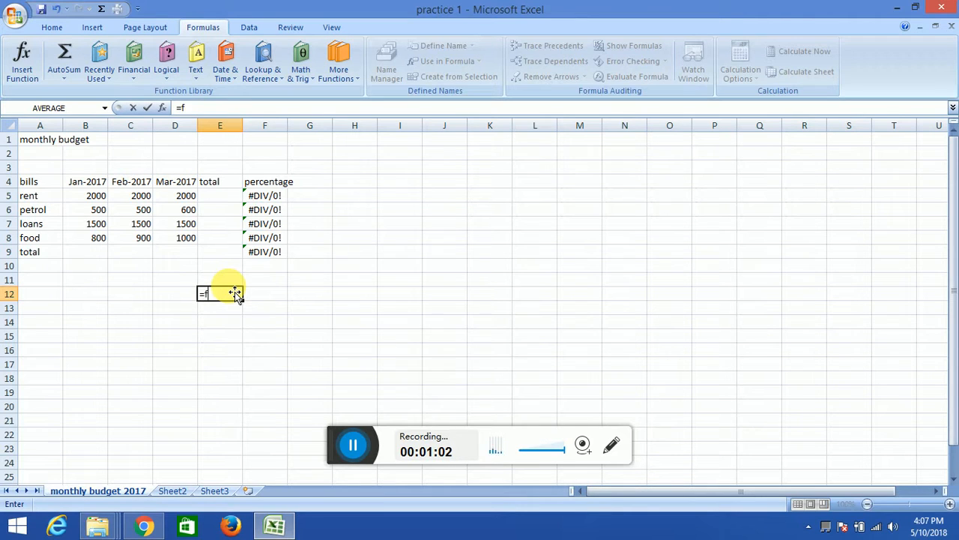
{"action": "type", "text": "uction"}
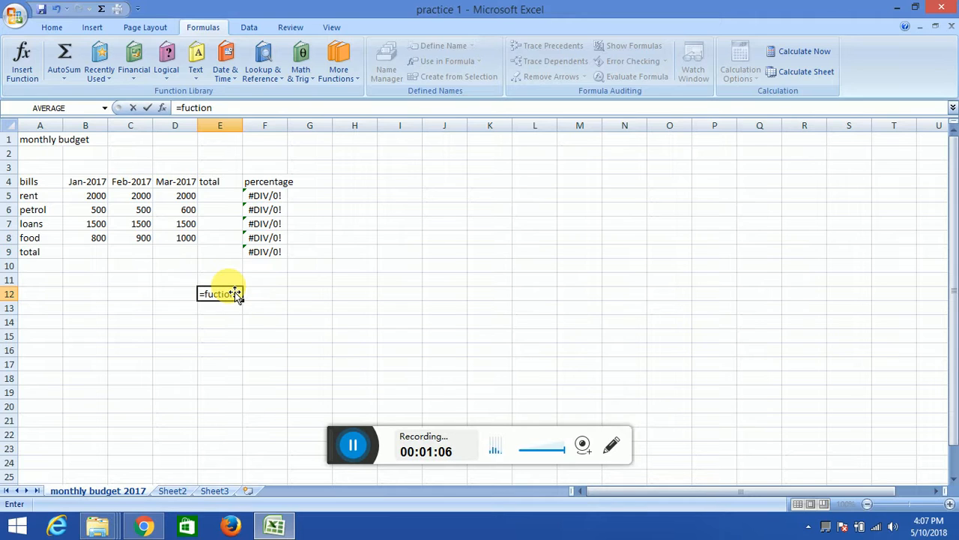
{"action": "type", "text": "(arguments"}
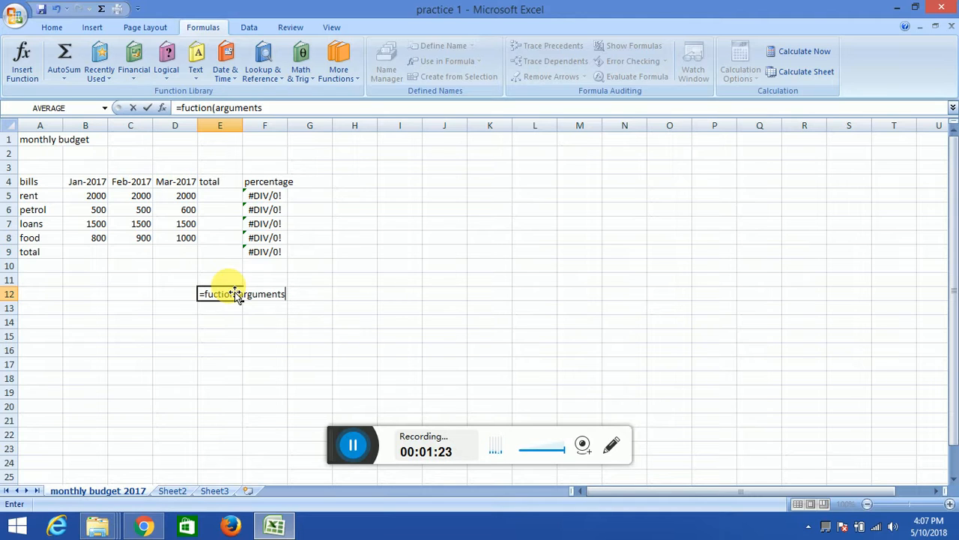
{"action": "key", "text": "BackSpace"}
{"action": "key", "text": "BackSpace"}
{"action": "key", "text": "BackSpace"}
{"action": "key", "text": "BackSpace"}
{"action": "key", "text": "BackSpace"}
{"action": "key", "text": "BackSpace"}
{"action": "key", "text": "BackSpace"}
{"action": "key", "text": "BackSpace"}
{"action": "key", "text": "BackSpace"}
{"action": "key", "text": "BackSpace"}
{"action": "key", "text": "BackSpace"}
{"action": "key", "text": "BackSpace"}
{"action": "key", "text": "BackSpace"}
{"action": "key", "text": "BackSpace"}
{"action": "key", "text": "BackSpace"}
{"action": "key", "text": "BackSpace"}
{"action": "key", "text": "BackSpace"}
{"action": "key", "text": "BackSpace"}
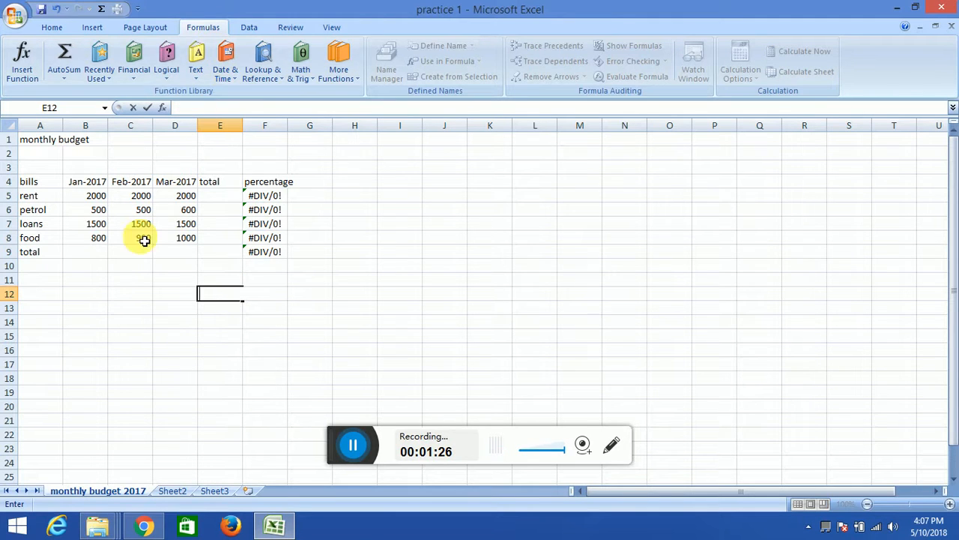
- Total the Jan-2017 bills in B9 by inserting the SUM function over the range B5:B8
{"action": "left_click", "coordinate": [57, 28]}
{"action": "left_click", "coordinate": [86, 252]}
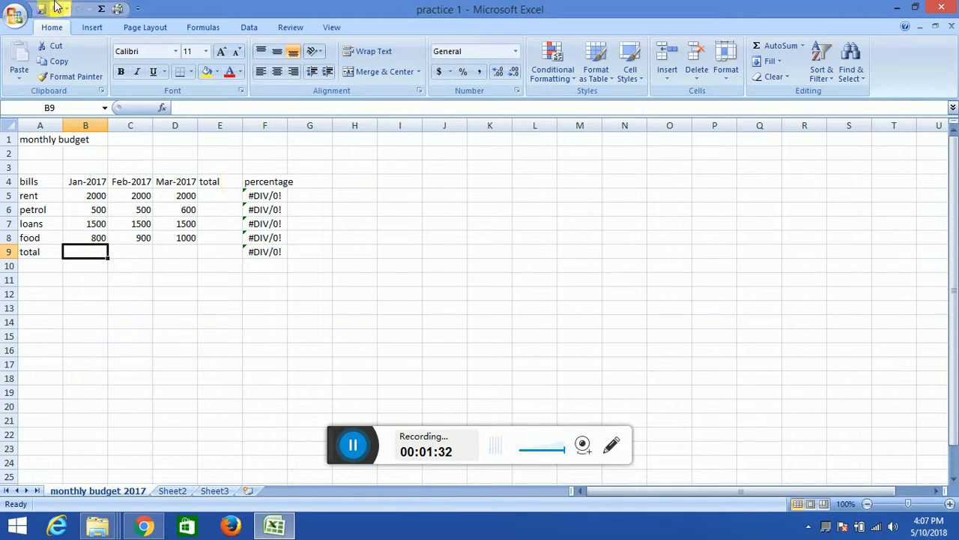
{"action": "left_click", "coordinate": [201, 30]}
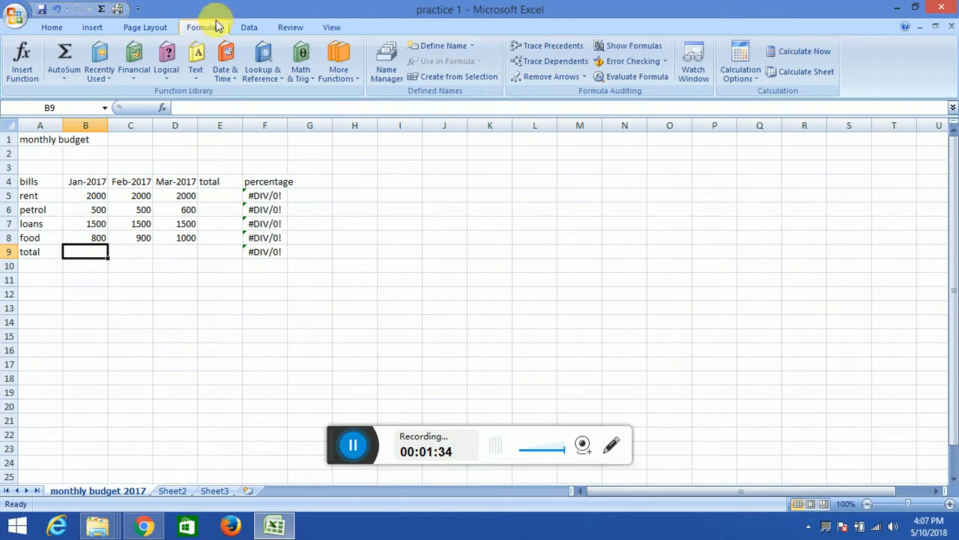
{"action": "left_click", "coordinate": [299, 72]}
{"action": "scroll", "coordinate": [305, 164], "scroll_direction": "down", "scroll_amount": 5}
{"action": "scroll", "coordinate": [305, 164], "scroll_direction": "down", "scroll_amount": 9}
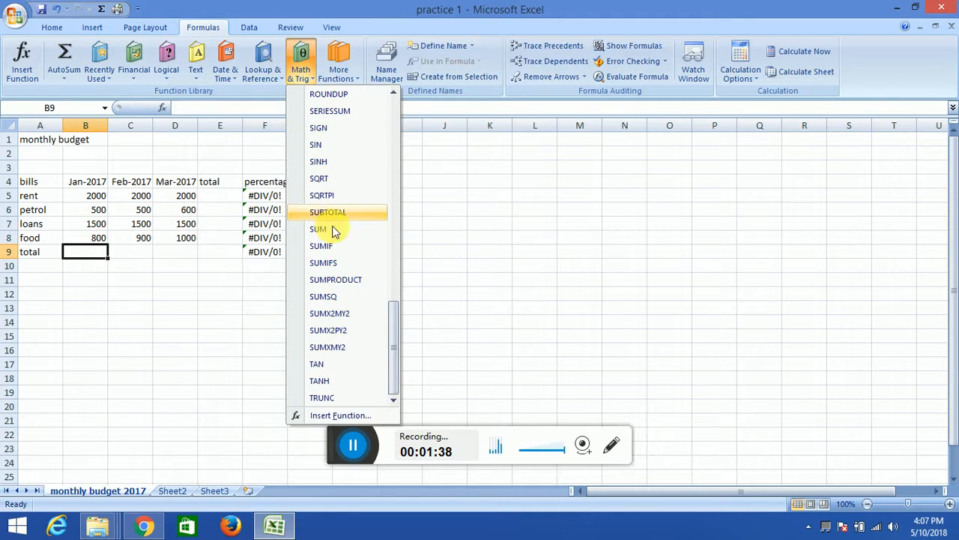
{"action": "left_click", "coordinate": [332, 232]}
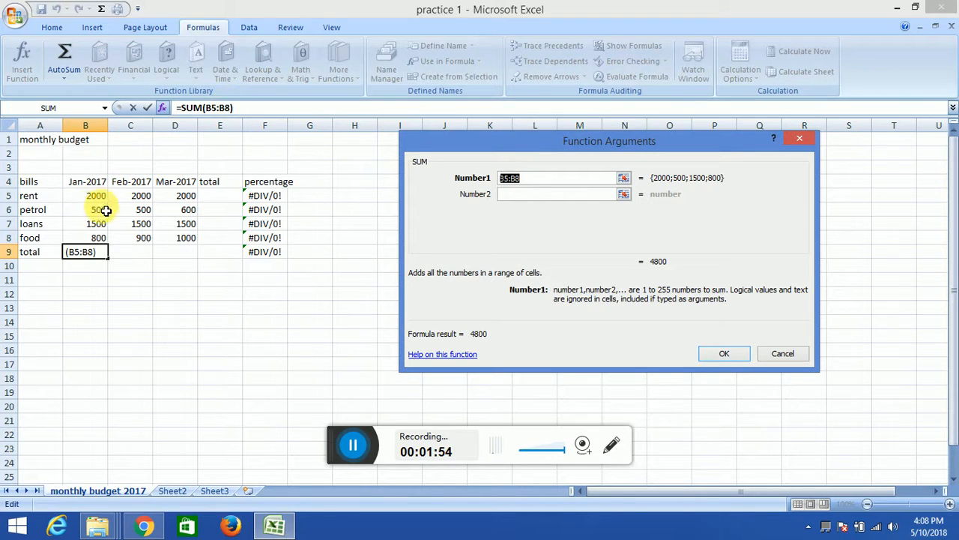
{"action": "left_click_drag", "start_coordinate": [102, 197], "coordinate": [96, 242]}
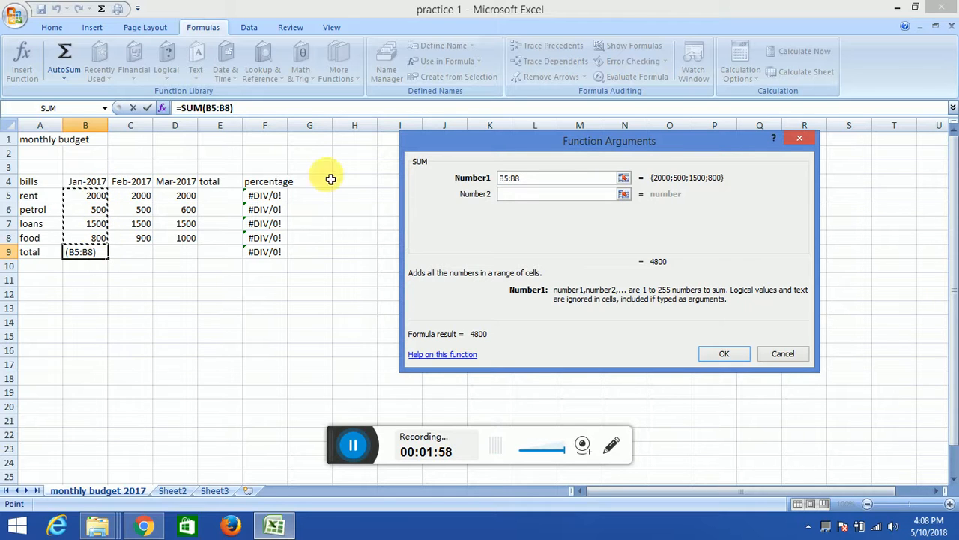
{"action": "left_click", "coordinate": [724, 353]}
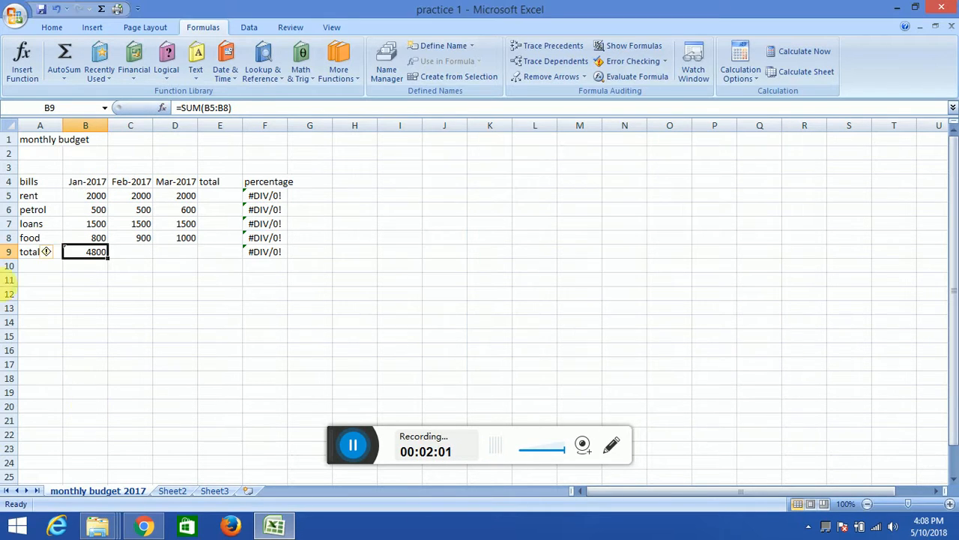
- Total the Feb-2017 bills in C9 by inserting the SUM function over the range C5:C8
{"action": "left_click", "coordinate": [141, 258]}
{"action": "left_click", "coordinate": [300, 60]}
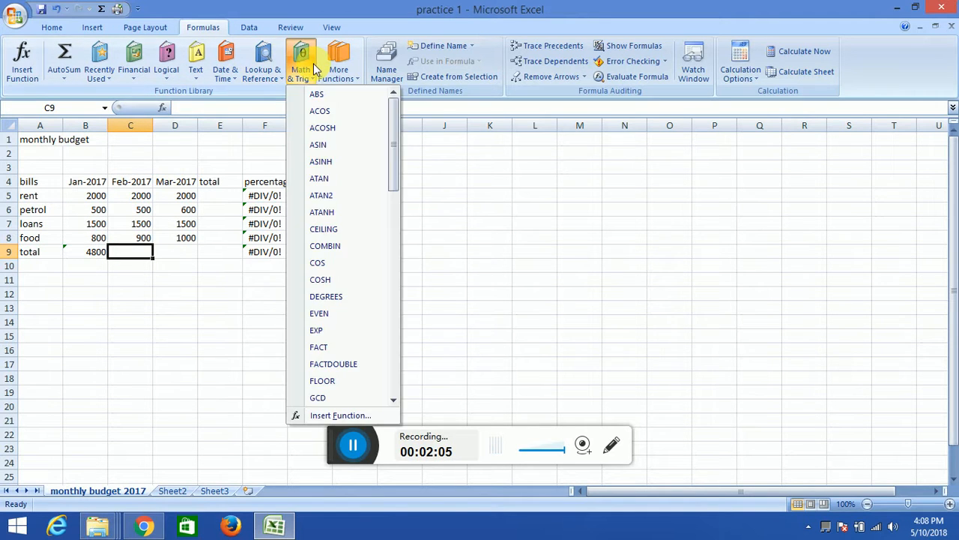
{"action": "scroll", "coordinate": [335, 258], "scroll_direction": "down", "scroll_amount": 3}
{"action": "scroll", "coordinate": [335, 258], "scroll_direction": "down", "scroll_amount": 5}
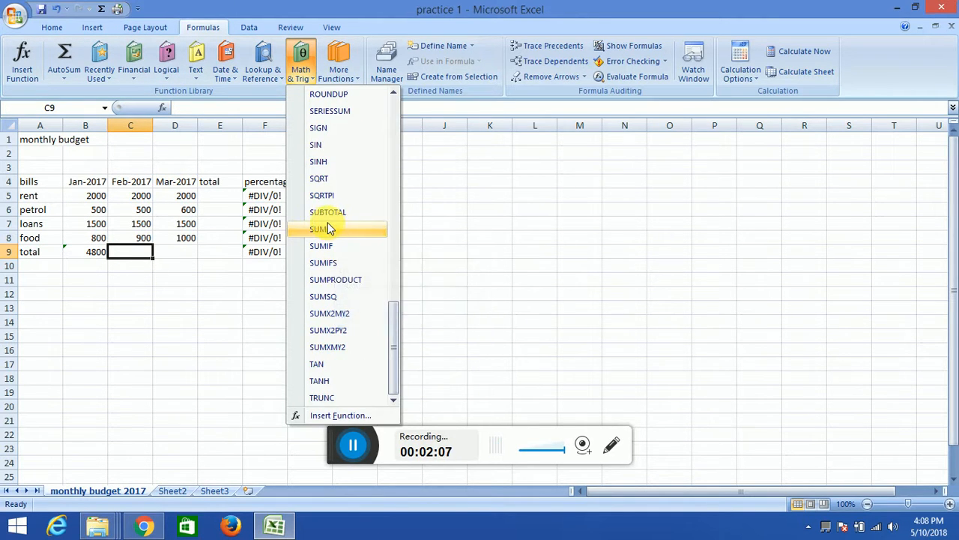
{"action": "left_click", "coordinate": [337, 226]}
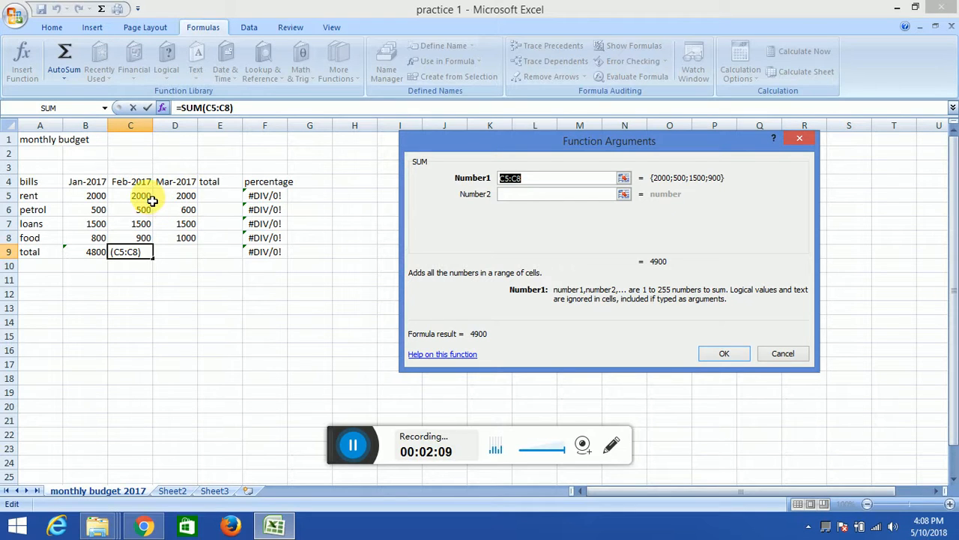
{"action": "left_click_drag", "start_coordinate": [154, 196], "coordinate": [143, 241]}
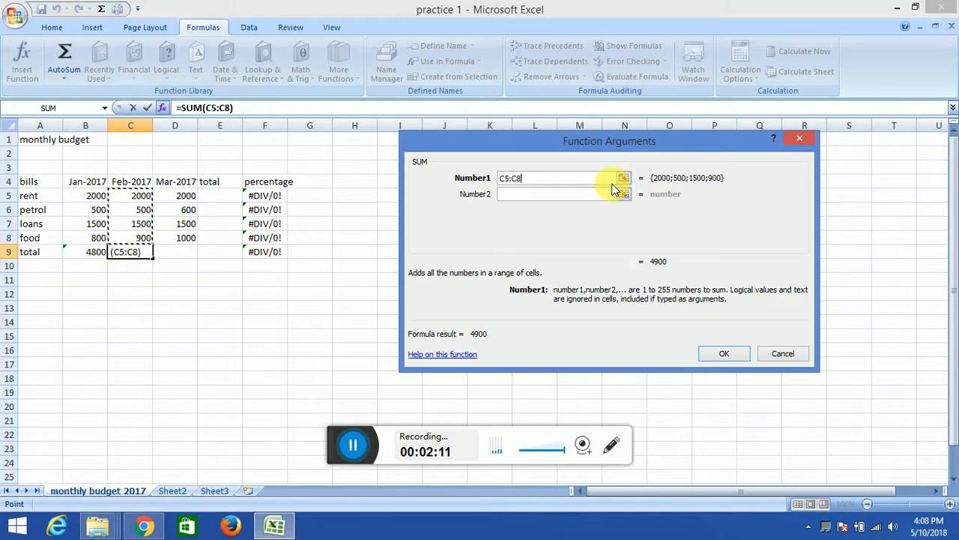
{"action": "left_click", "coordinate": [724, 353]}
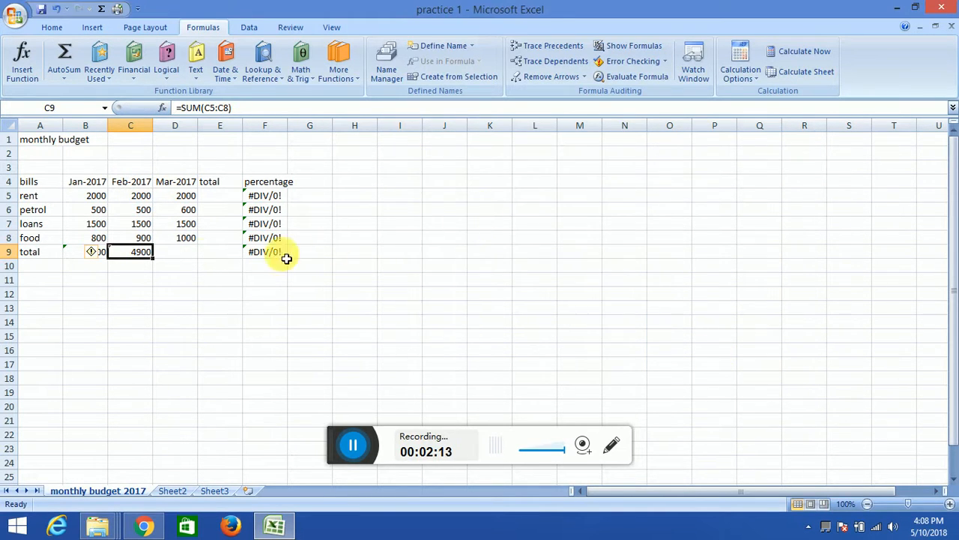
- Add the row labels "min" in A11 and "max" in A12 below the budget table
{"action": "left_click", "coordinate": [59, 288]}
{"action": "type", "text": "min"}
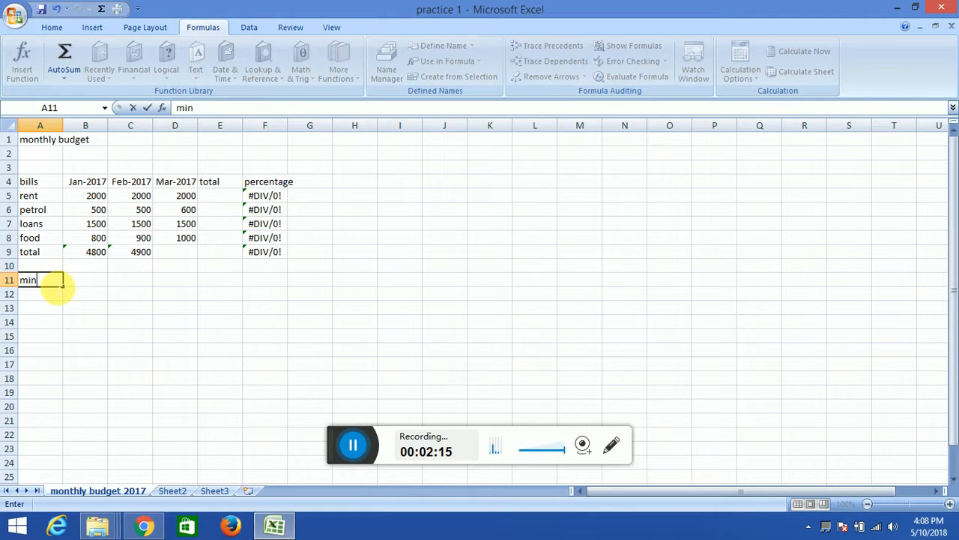
{"action": "key", "text": "Return"}
{"action": "type", "text": "mac"}
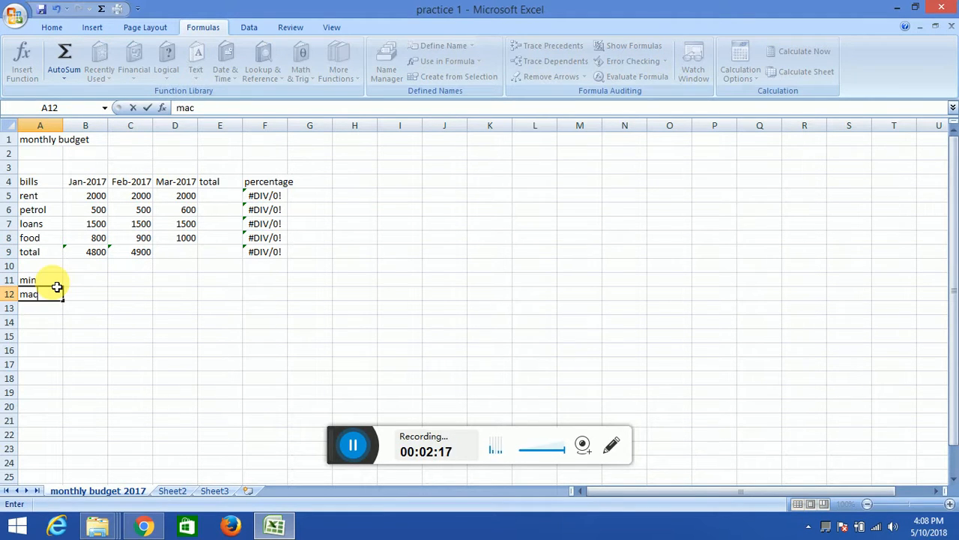
{"action": "type", "text": "x"}
{"action": "key", "text": "Return"}
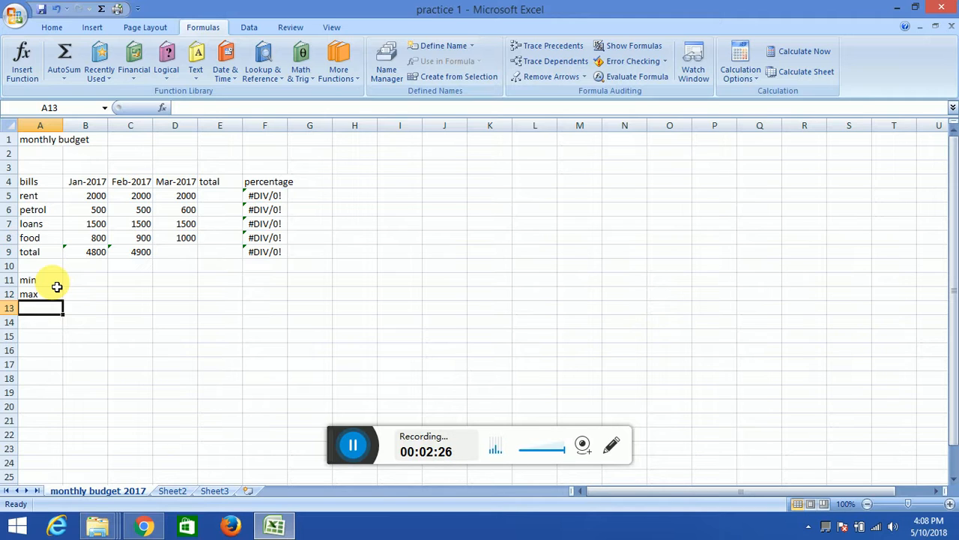
- Find the MIN function by searching for "min" and insert it in B11 over the Jan-2017 bills B5:B8
{"action": "left_click", "coordinate": [84, 282]}
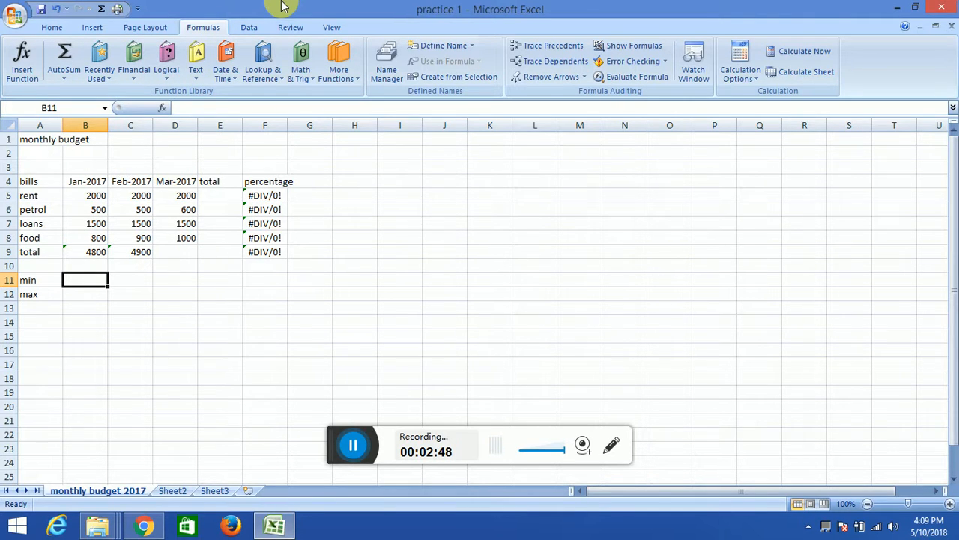
{"action": "left_click", "coordinate": [23, 61]}
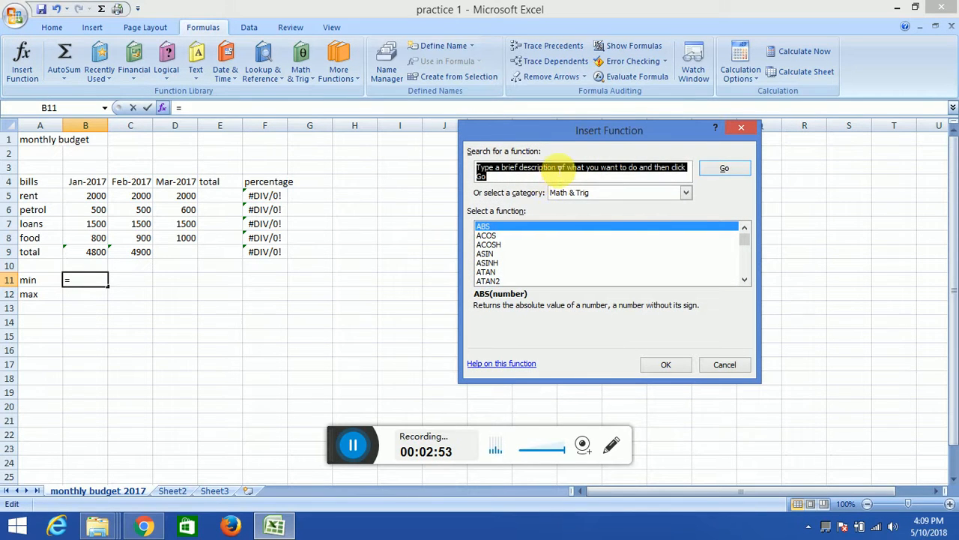
{"action": "left_click", "coordinate": [552, 170]}
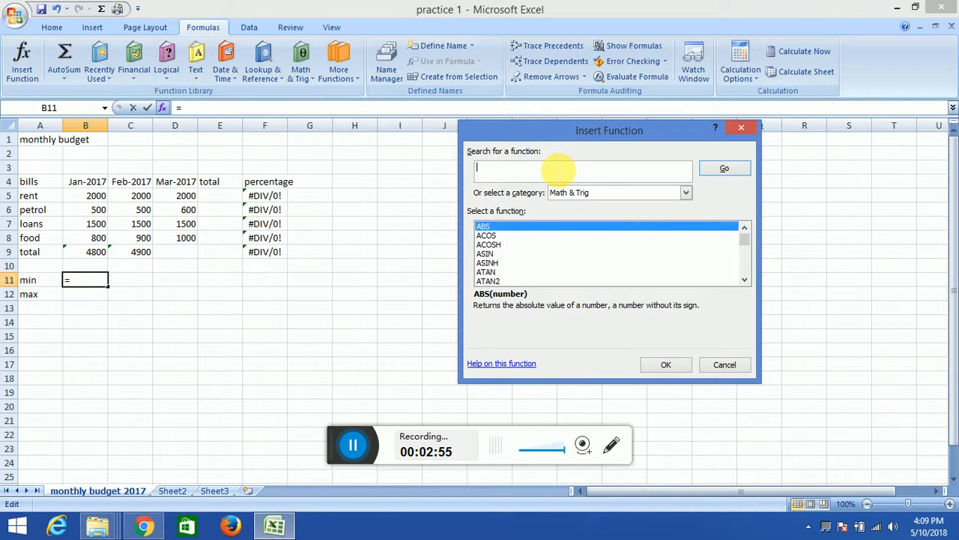
{"action": "left_click", "coordinate": [712, 169]}
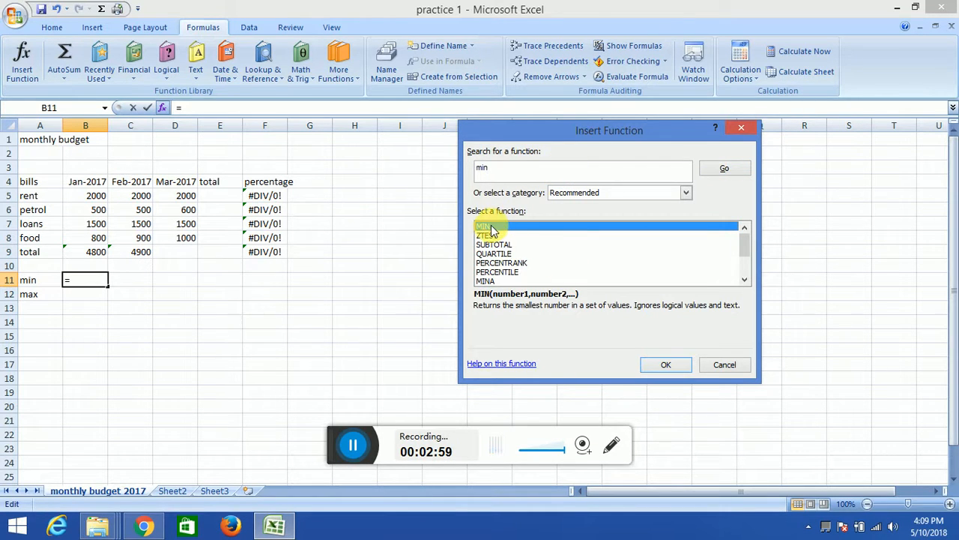
{"action": "left_click", "coordinate": [669, 368]}
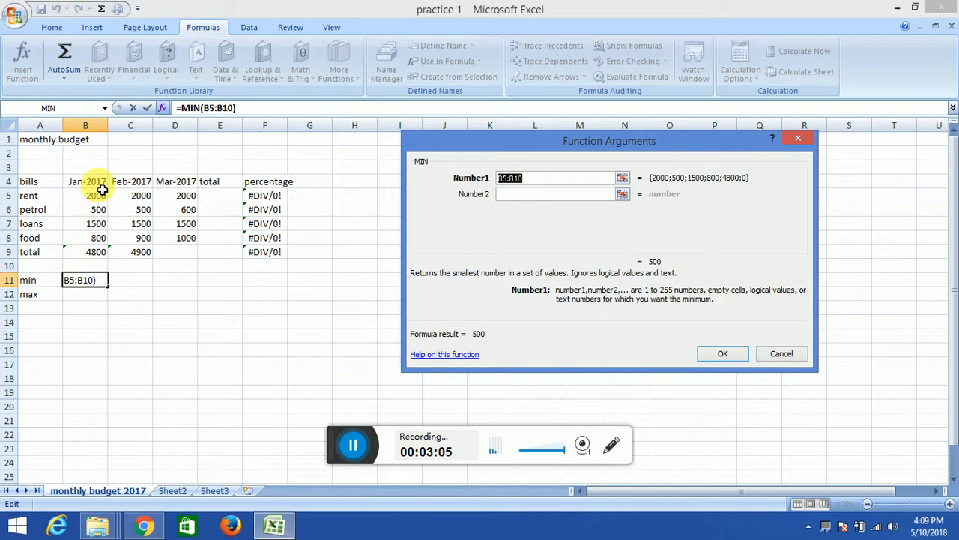
{"action": "left_click_drag", "start_coordinate": [95, 199], "coordinate": [97, 239]}
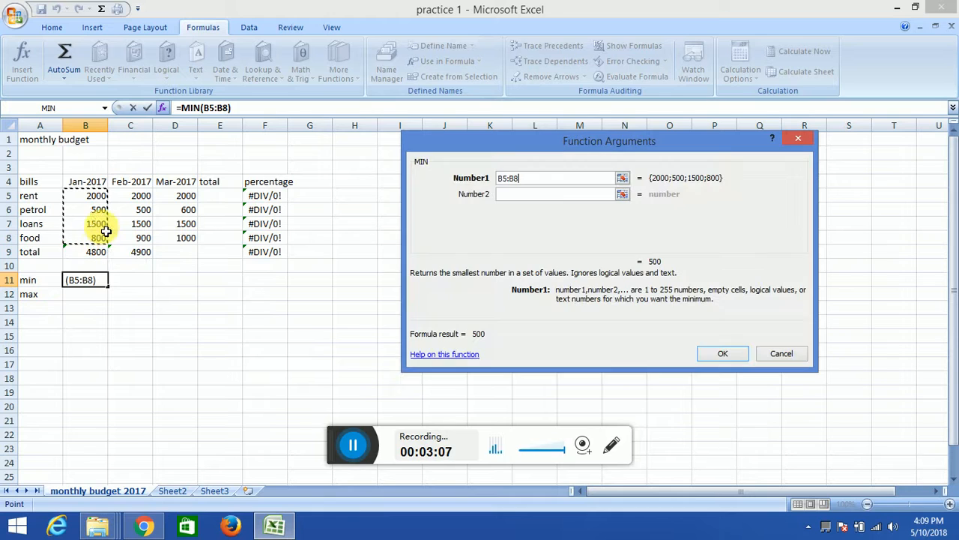
{"action": "left_click", "coordinate": [731, 353]}
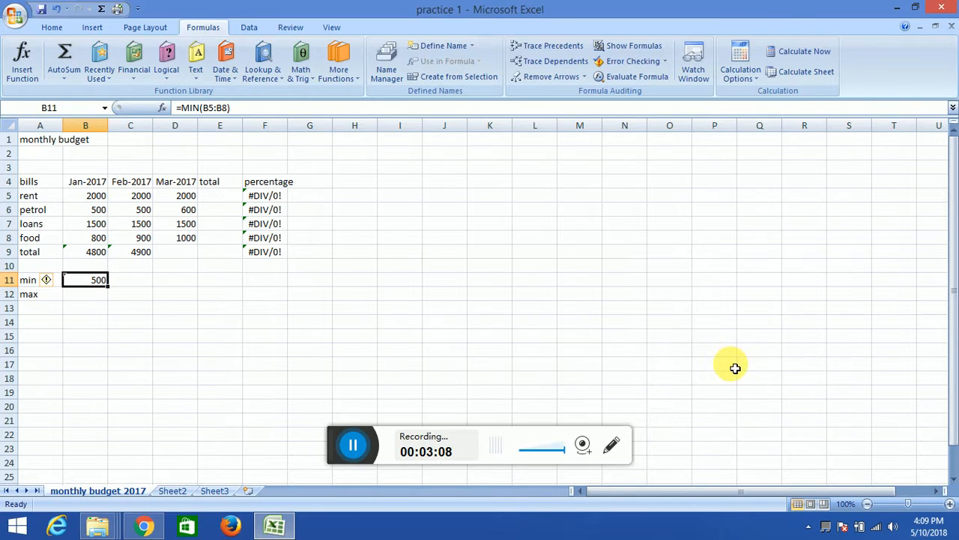
- Find the MAX function by searching for "max" and insert it in B12 over the Jan-2017 bills B5:B8
{"action": "left_click", "coordinate": [85, 294]}
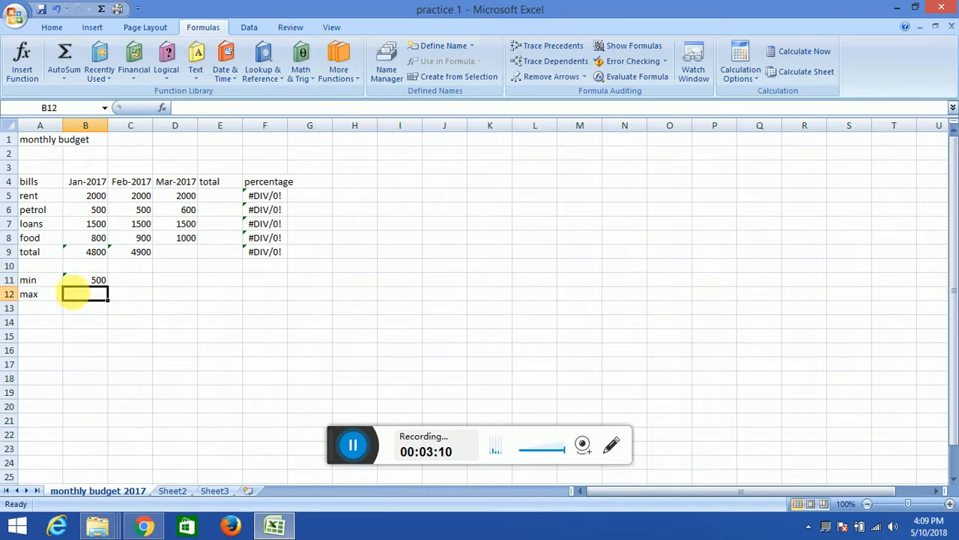
{"action": "type", "text": "="}
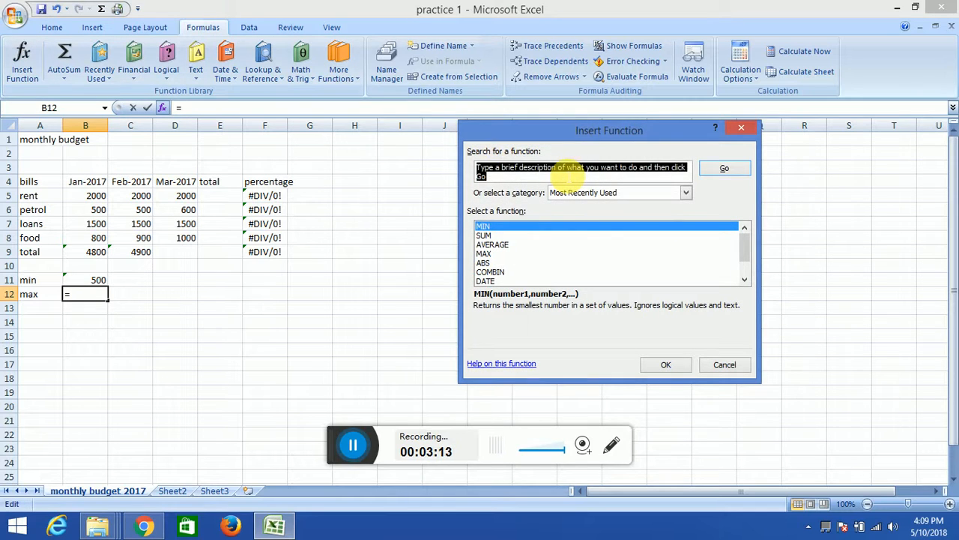
{"action": "left_click", "coordinate": [567, 176]}
{"action": "type", "text": "max"}
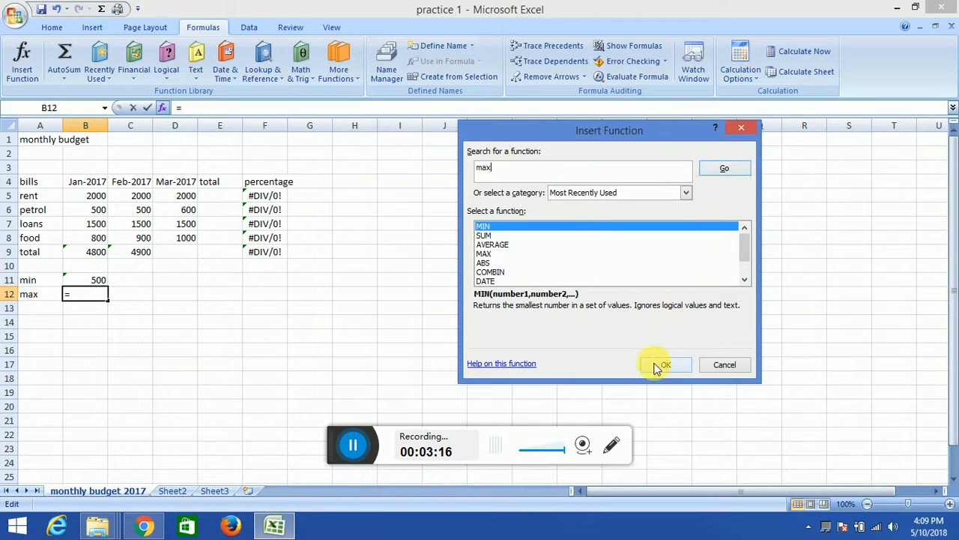
{"action": "left_click", "coordinate": [729, 171]}
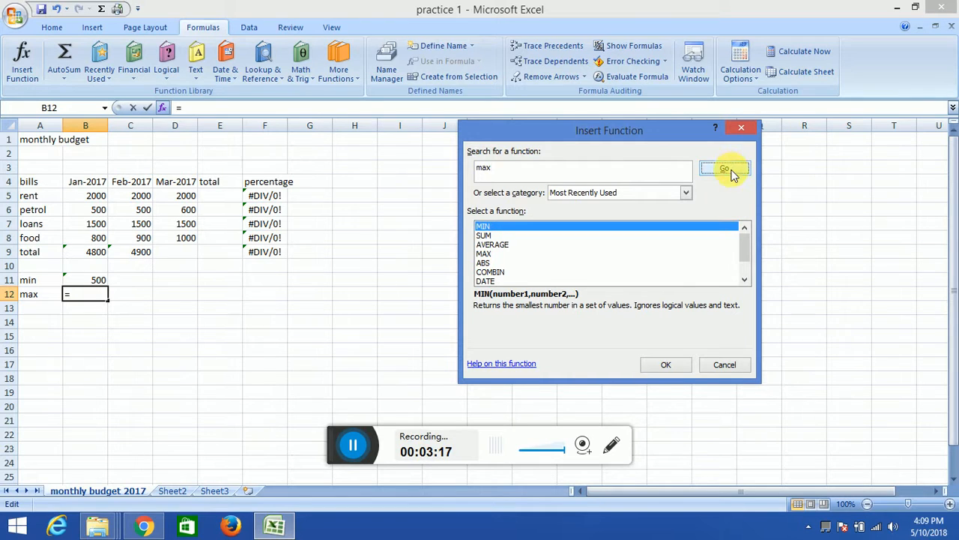
{"action": "left_click", "coordinate": [666, 365]}
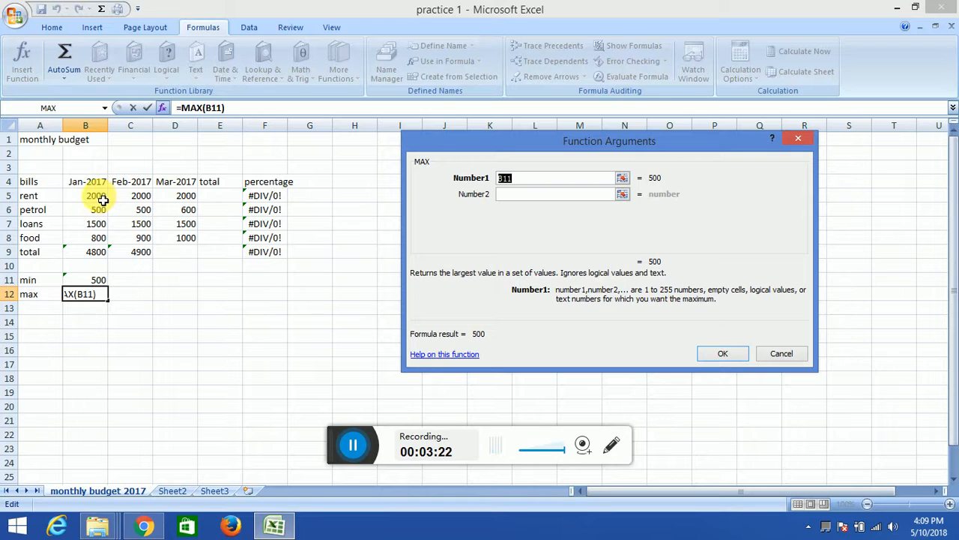
{"action": "left_click_drag", "start_coordinate": [103, 200], "coordinate": [95, 238]}
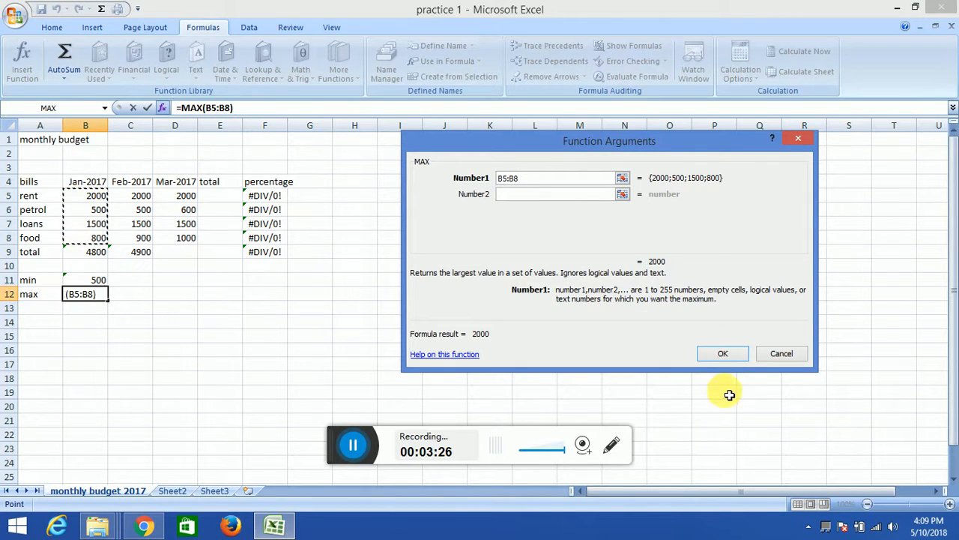
{"action": "left_click", "coordinate": [721, 353]}
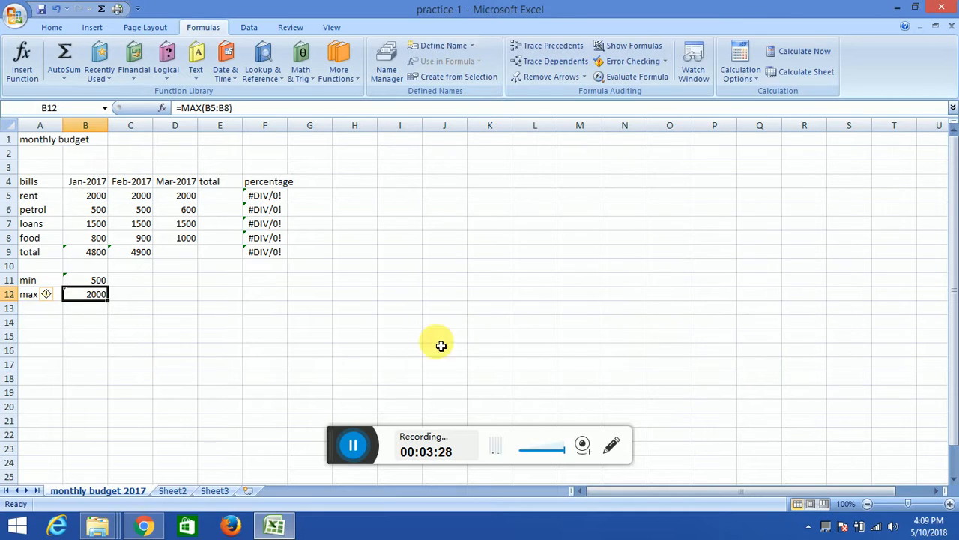
- Add the row label "average" in A13 below the max row
{"action": "left_click", "coordinate": [39, 313]}
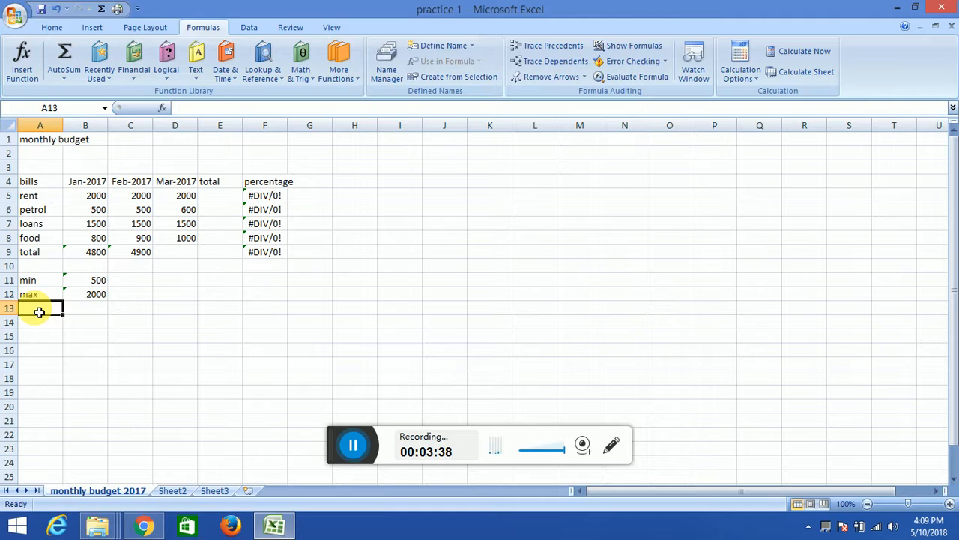
{"action": "type", "text": "avegag"}
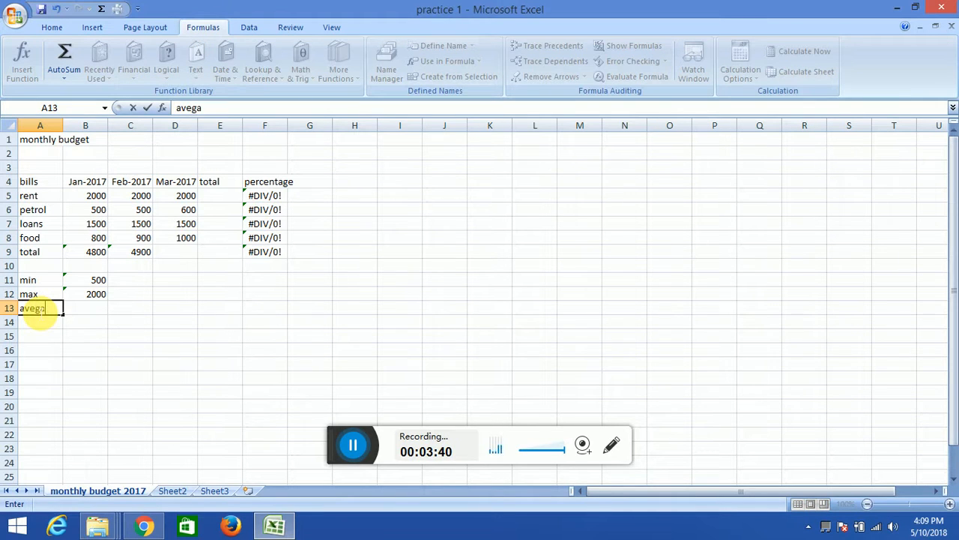
{"action": "key", "text": "BackSpace"}
{"action": "key", "text": "BackSpace"}
{"action": "key", "text": "BackSpace"}
{"action": "key", "text": "BackSpace"}
{"action": "type", "text": "erage"}
- Find the AVERAGE function by searching for "average" and insert it in B13 over the Jan-2017 bills B5:B8
{"action": "left_click", "coordinate": [80, 313]}
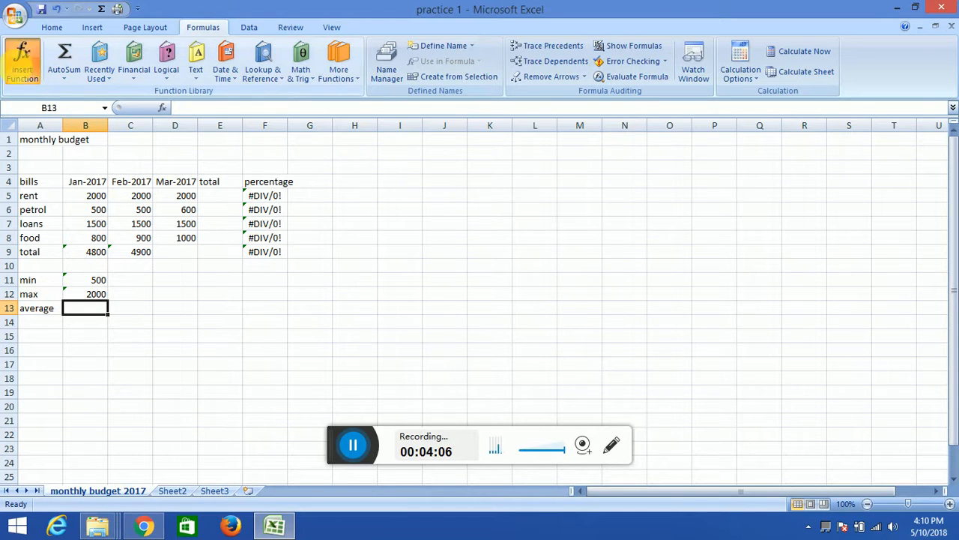
{"action": "left_click", "coordinate": [23, 60]}
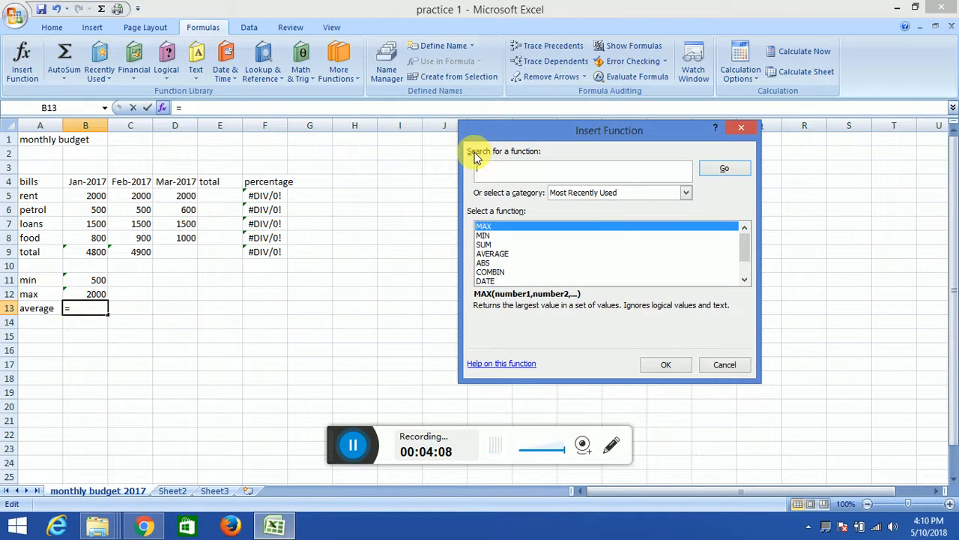
{"action": "type", "text": "avegarfe"}
{"action": "key", "text": "BackSpace"}
{"action": "key", "text": "BackSpace"}
{"action": "key", "text": "BackSpace"}
{"action": "key", "text": "BackSpace"}
{"action": "key", "text": "BackSpace"}
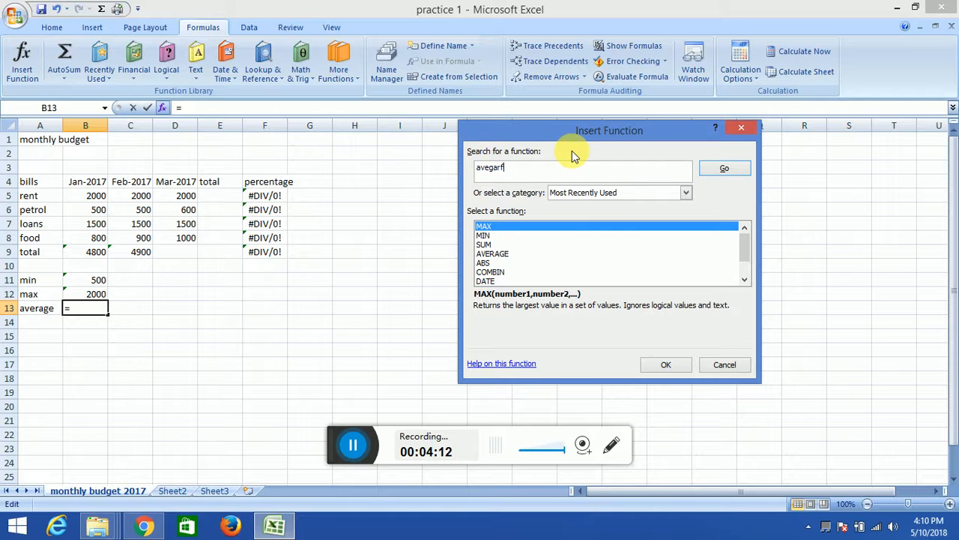
{"action": "type", "text": "rage"}
{"action": "key", "text": "Return"}
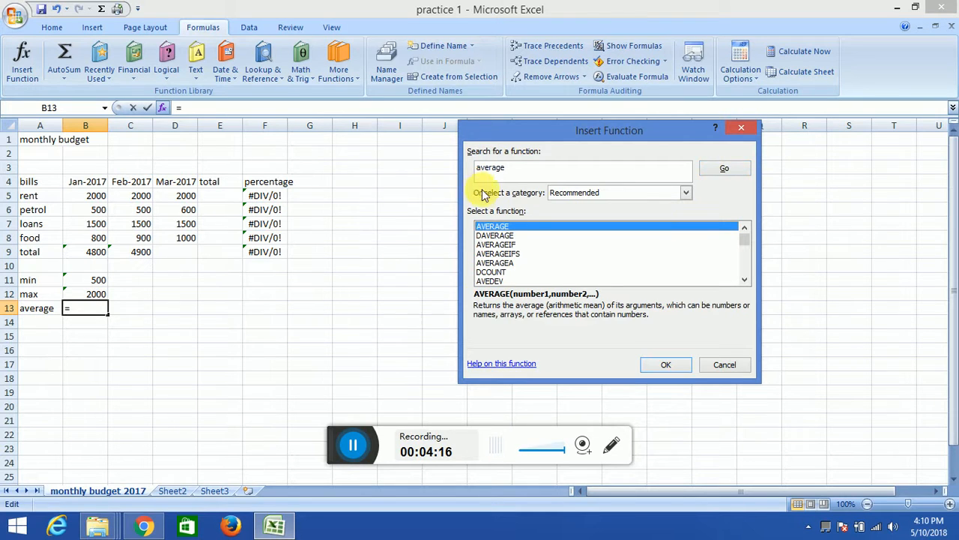
{"action": "left_click", "coordinate": [649, 365]}
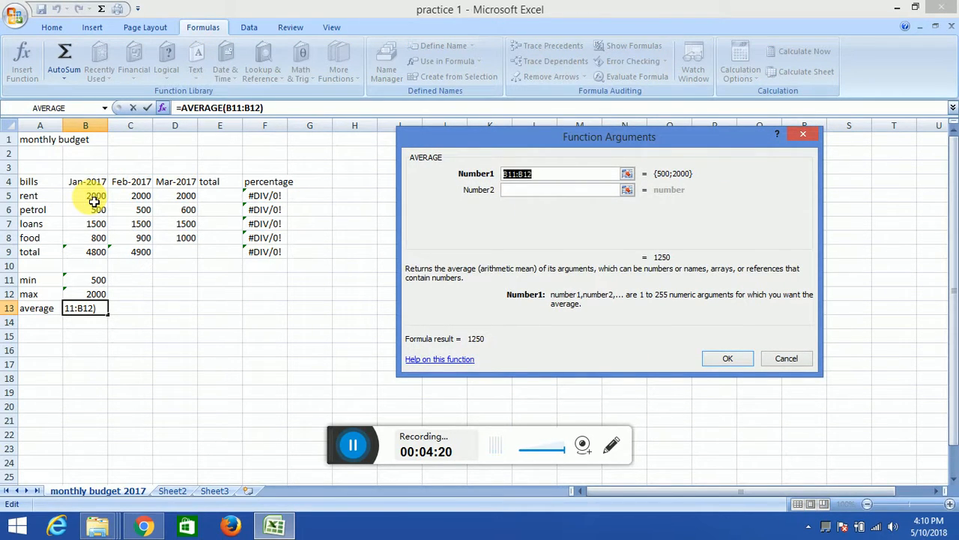
{"action": "left_click_drag", "start_coordinate": [94, 201], "coordinate": [93, 247]}
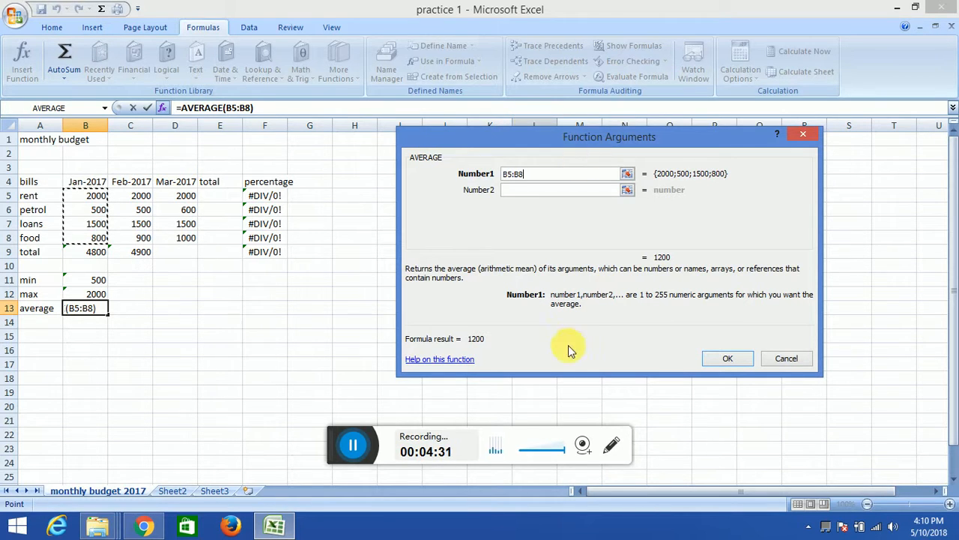
{"action": "left_click", "coordinate": [728, 358]}
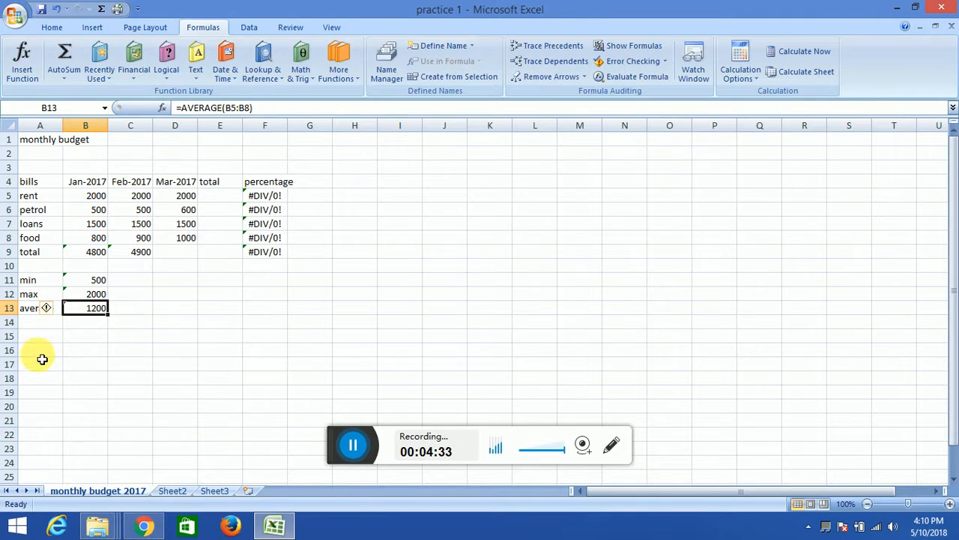
- Label A14 "count" and insert the COUNT function, found by searching for "count", in B14 over the Jan-2017 bills B5:B8
{"action": "left_click", "coordinate": [38, 325]}
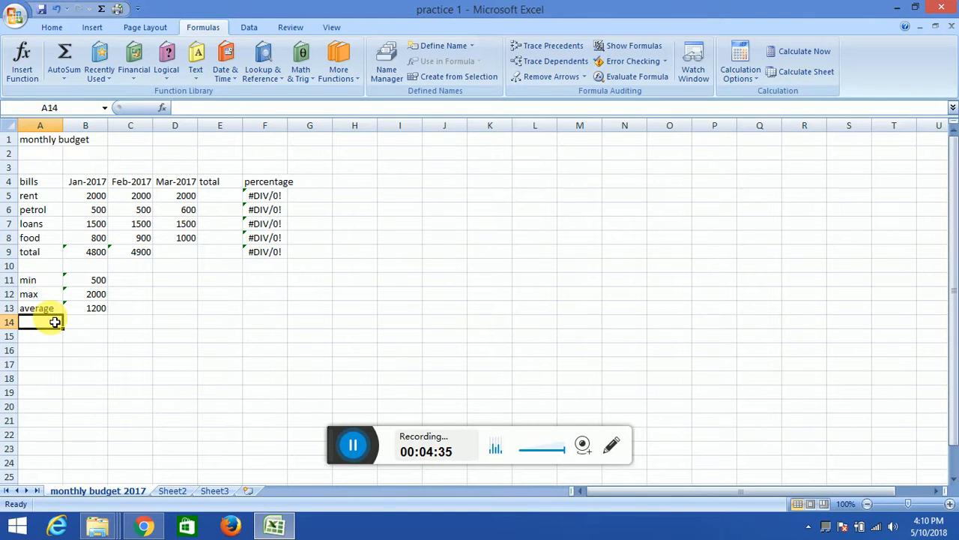
{"action": "type", "text": "count"}
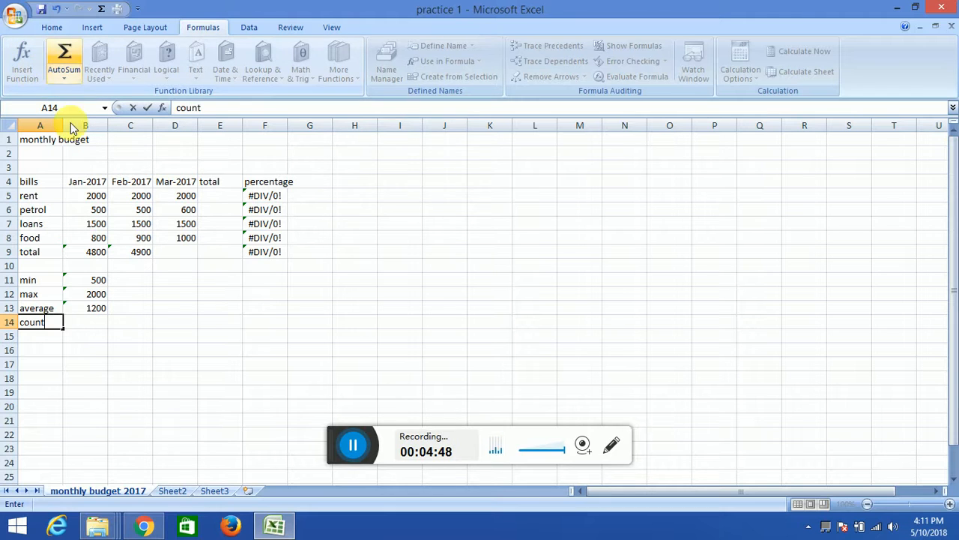
{"action": "left_click", "coordinate": [82, 323]}
{"action": "left_click", "coordinate": [23, 49]}
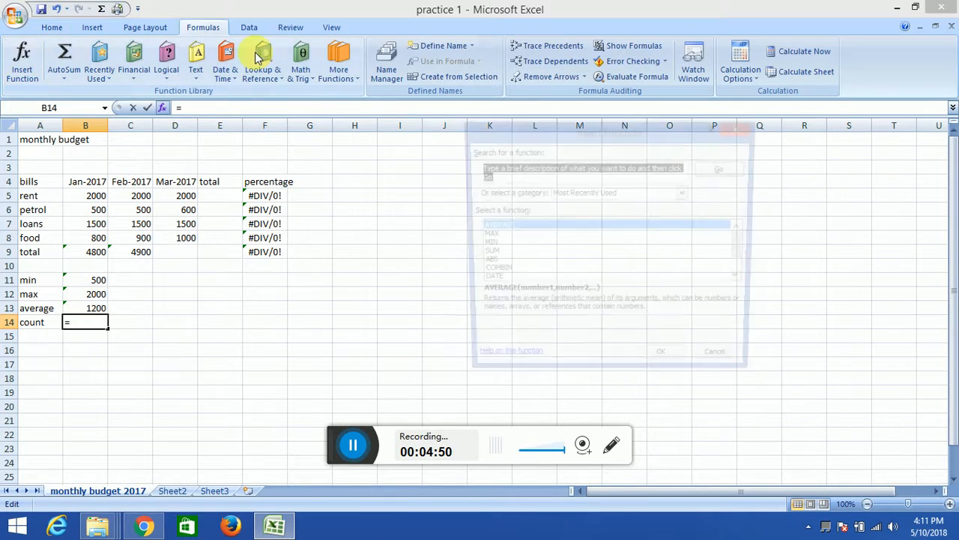
{"action": "type", "text": "coun"}
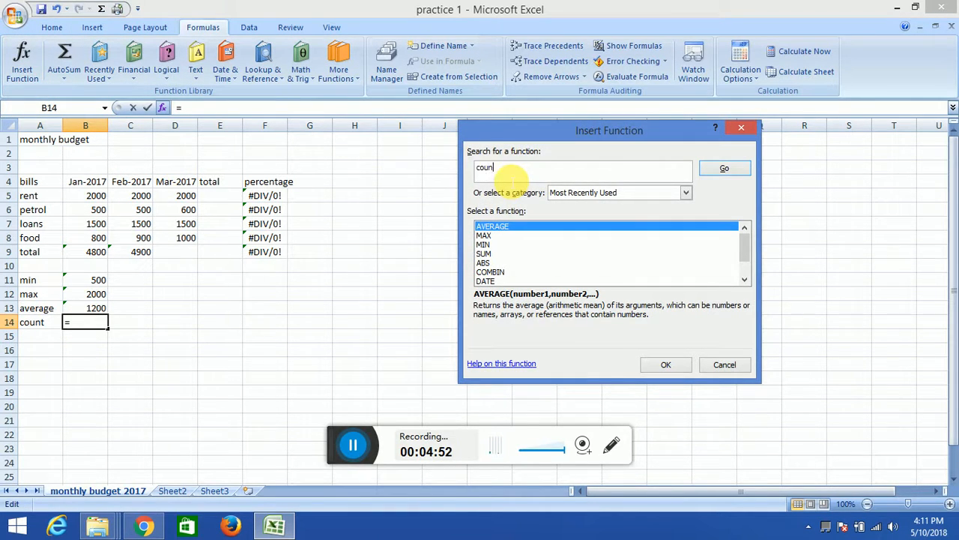
{"action": "type", "text": "t"}
{"action": "left_click", "coordinate": [724, 167]}
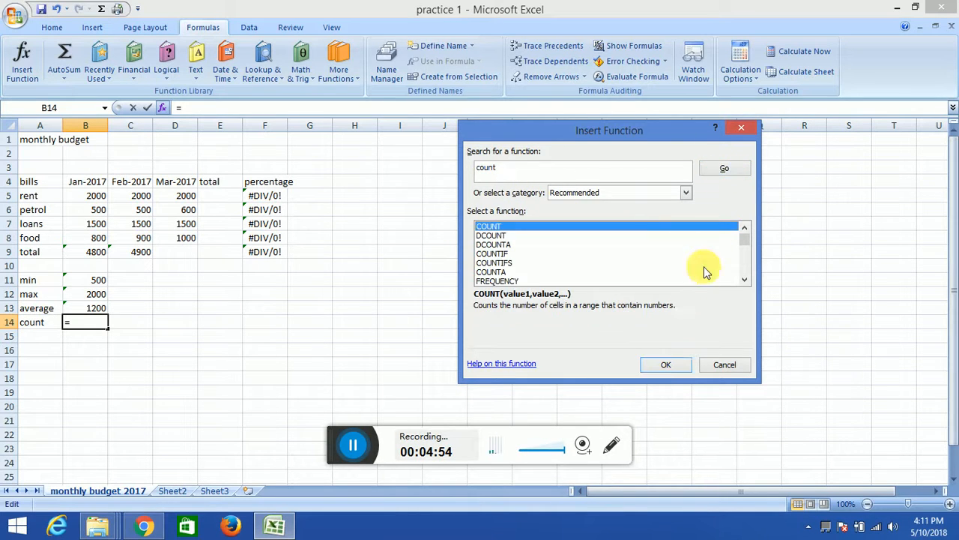
{"action": "left_click", "coordinate": [665, 364]}
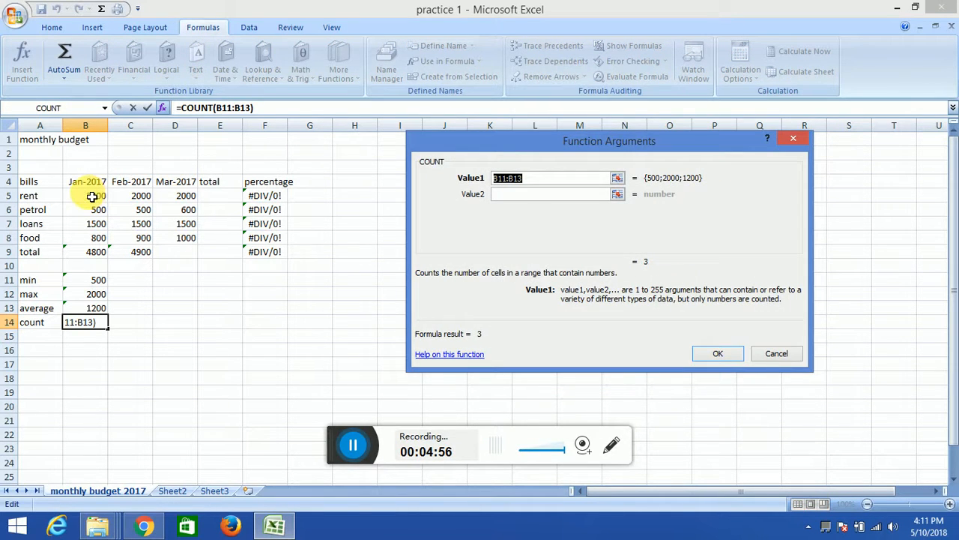
{"action": "left_click_drag", "start_coordinate": [87, 196], "coordinate": [102, 239]}
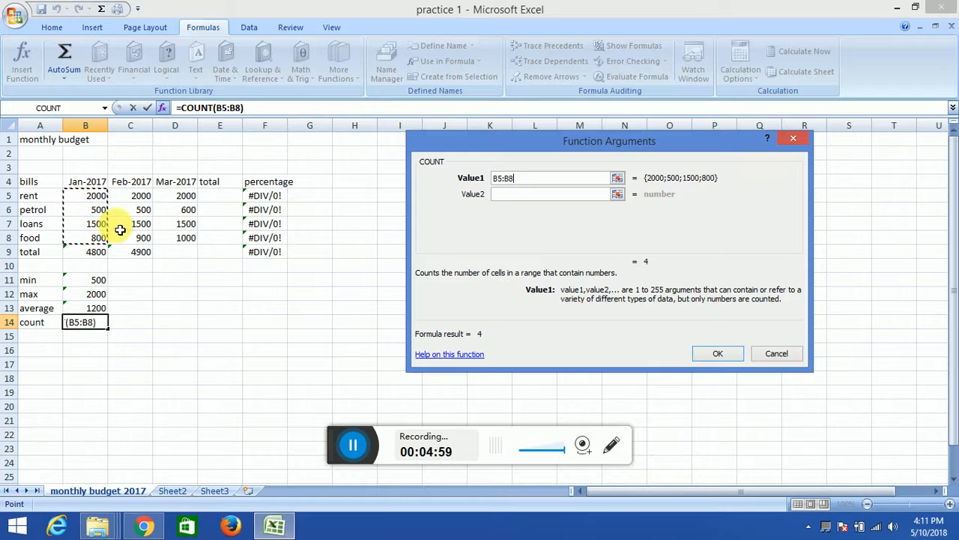
{"action": "left_click", "coordinate": [720, 356]}
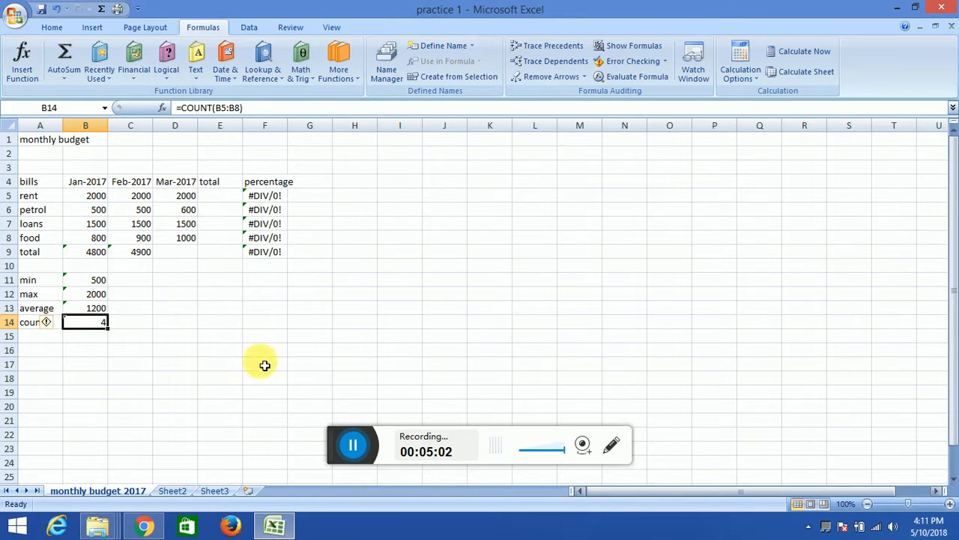